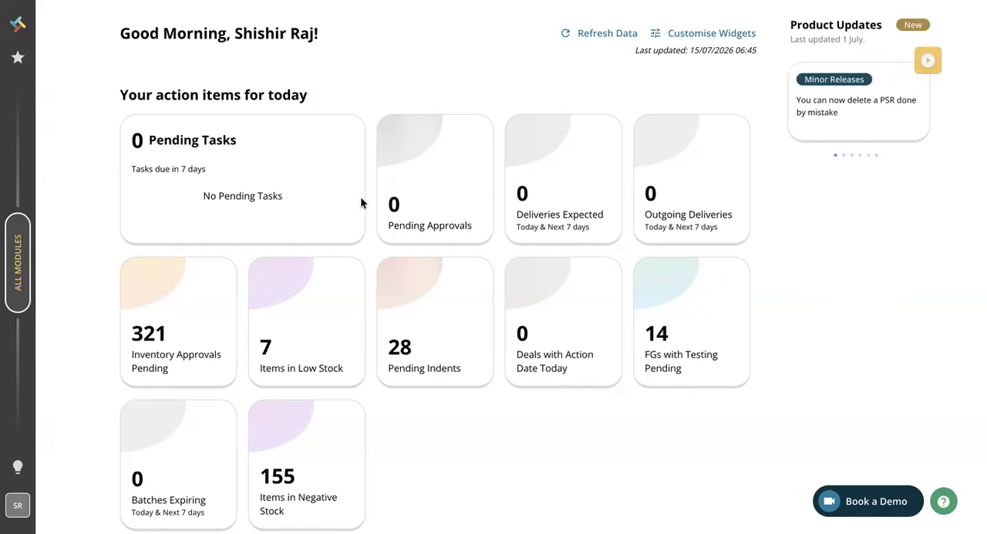
- Open the Production module's list of all production processes and look through it
mouse_move(16, 189)
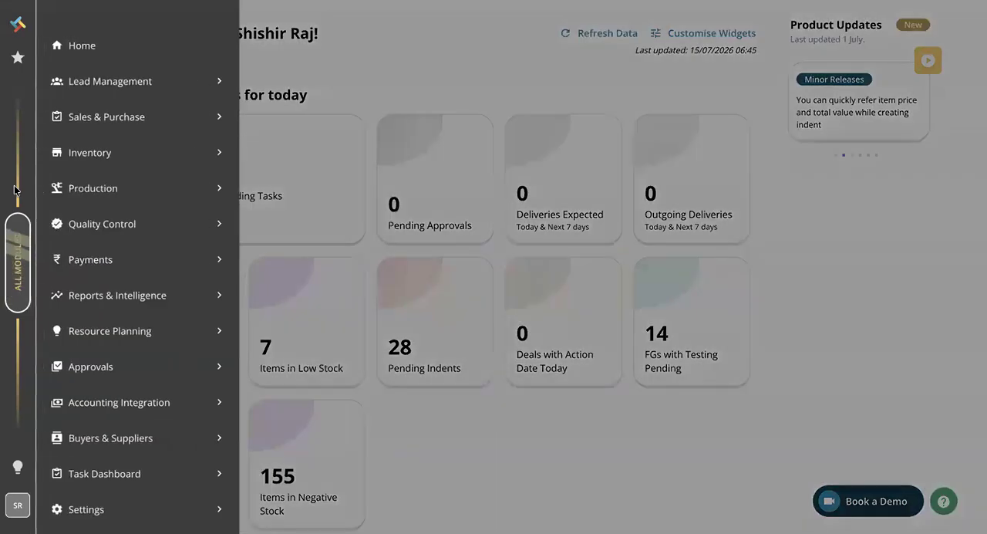
click(109, 192)
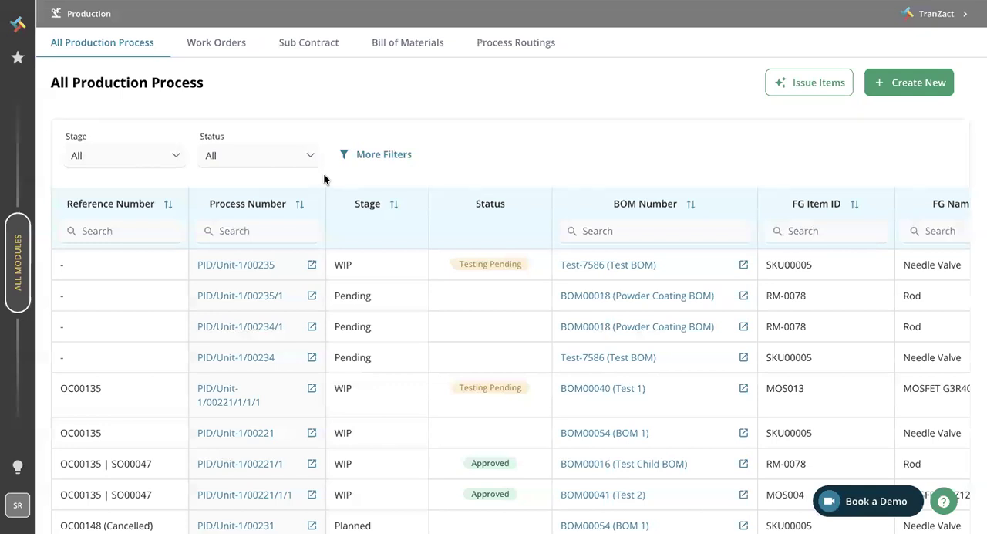
scroll(320, 353, down, 3)
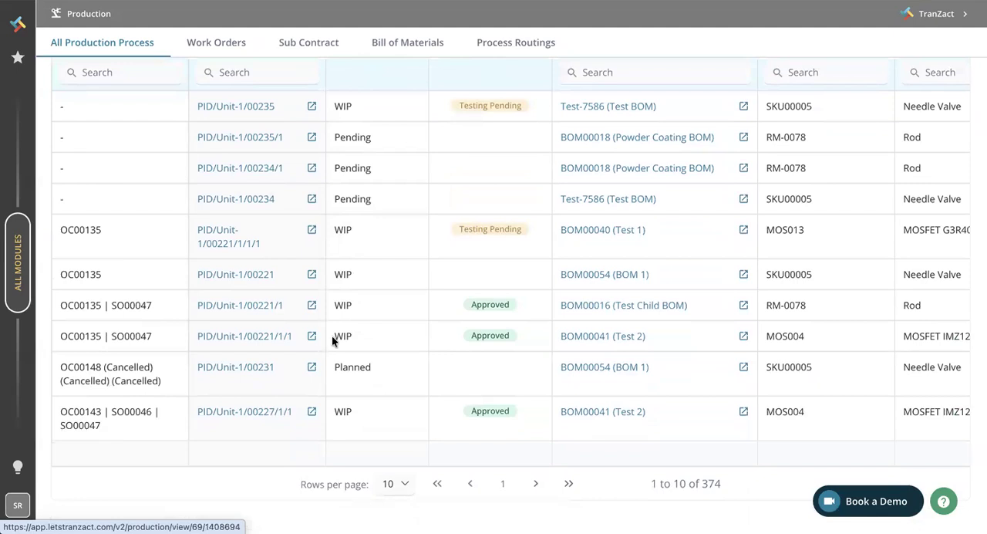
scroll(332, 335, up, 3)
- Filter the production processes to the Planned stage and open process PID/Unit-1/00231
click(77, 154)
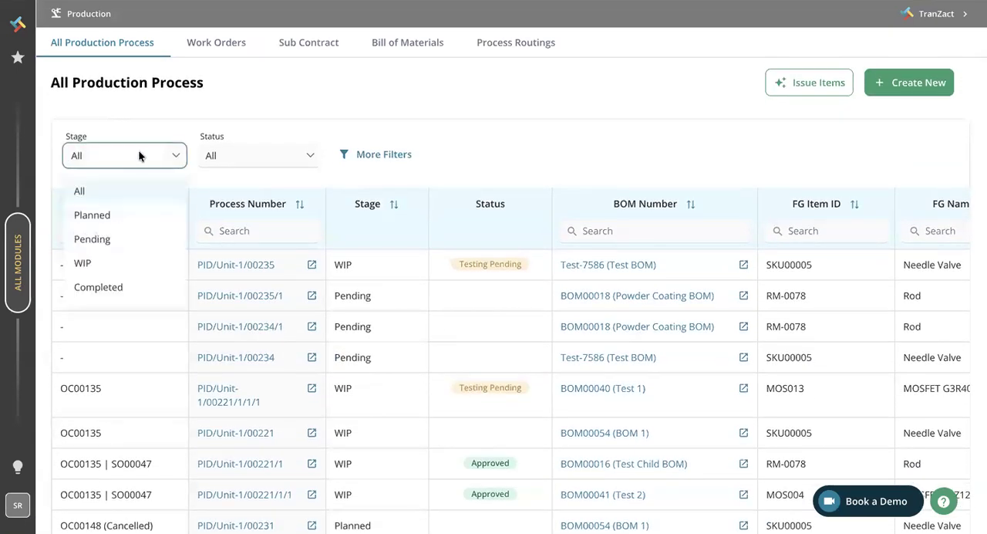
click(108, 219)
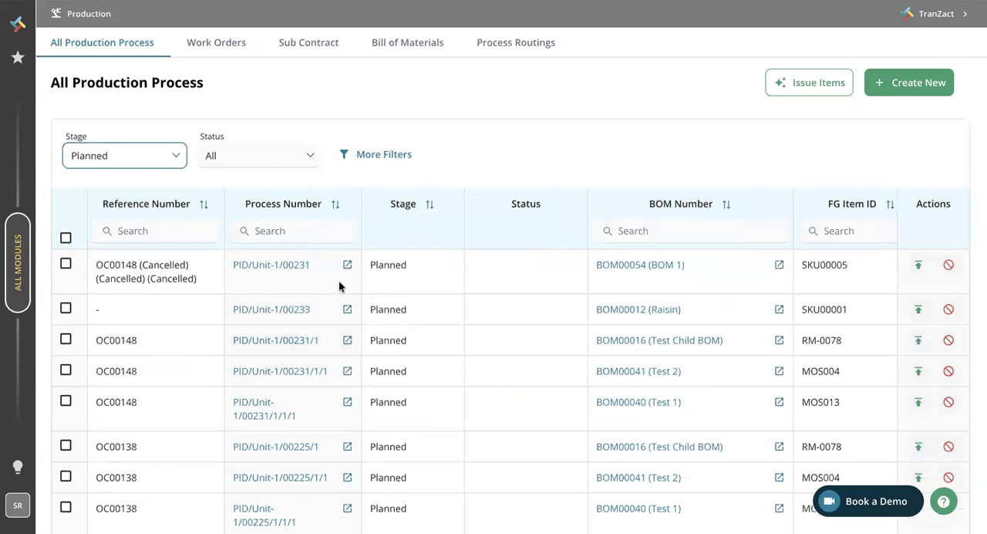
click(258, 264)
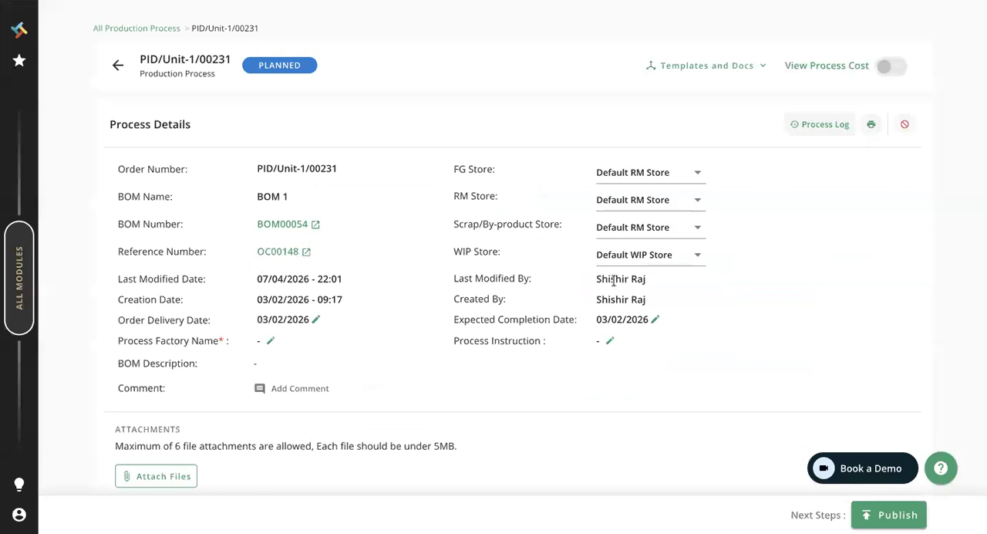
- Examine the process's finished goods, raw materials, routing, scraps/by-products and other charges
scroll(613, 282, down, 15)
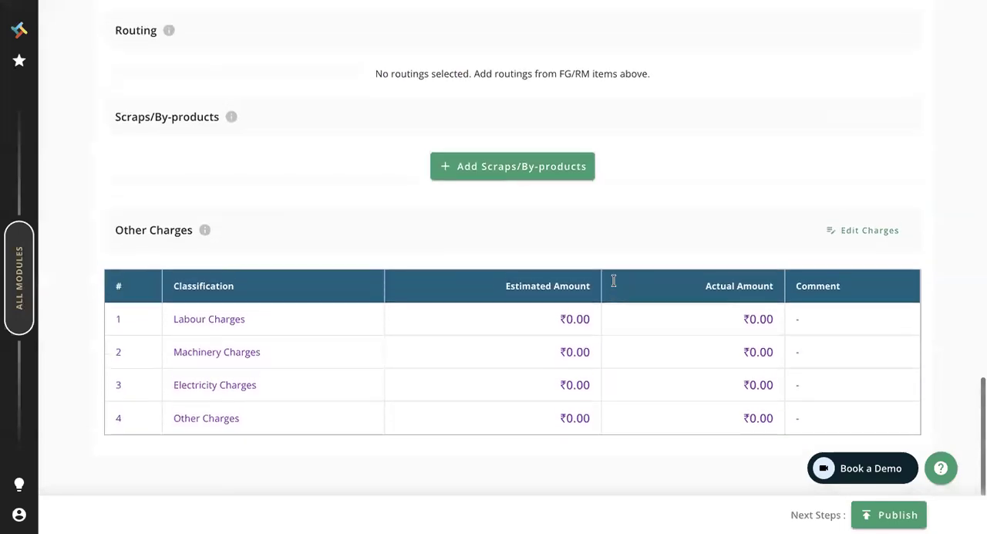
scroll(613, 282, up, 2)
scroll(614, 285, down, 2)
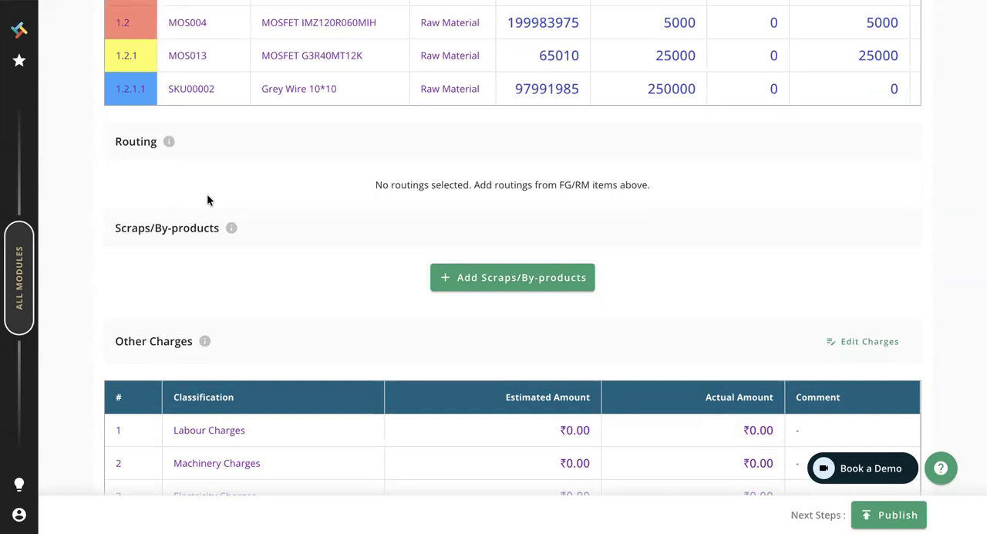
scroll(206, 189, up, 6)
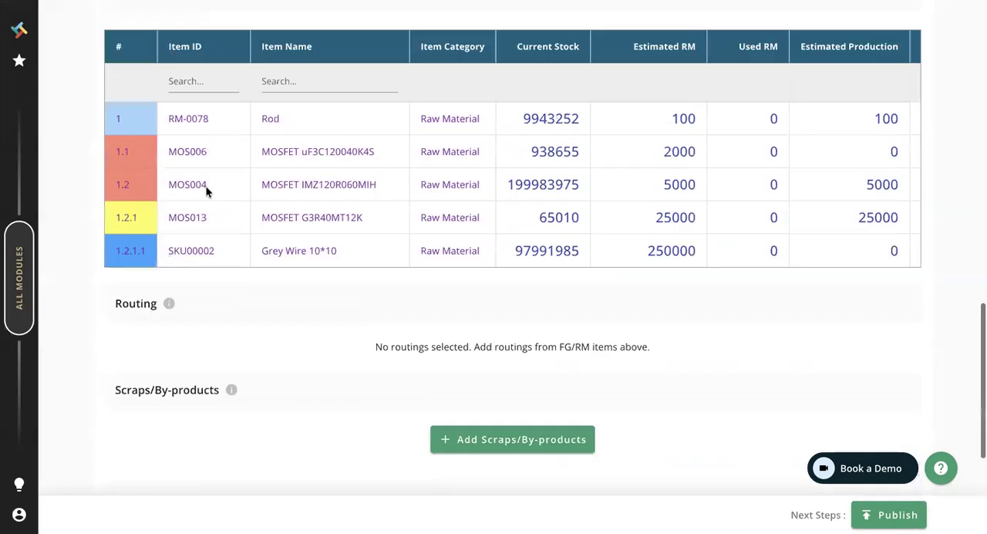
scroll(206, 191, up, 1)
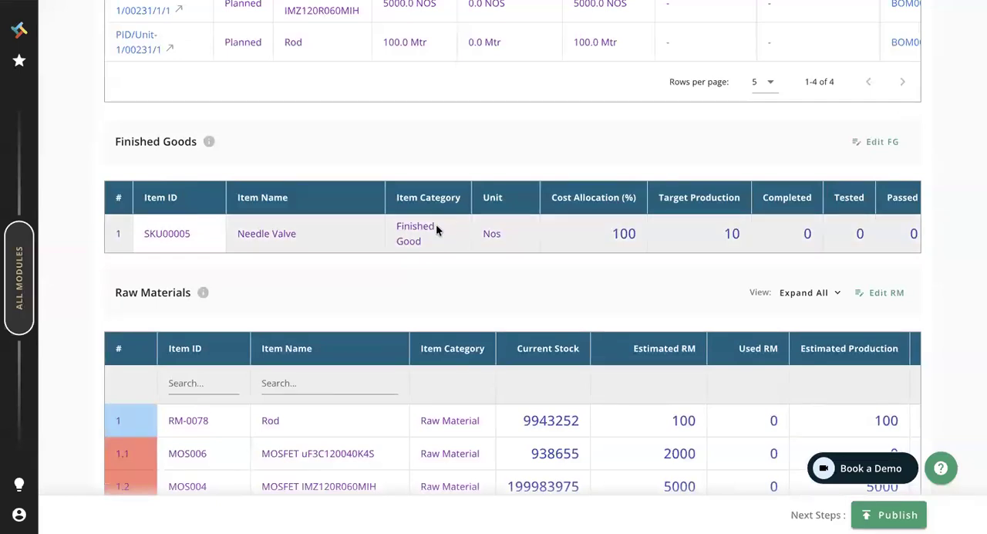
scroll(436, 224, right, 5)
scroll(436, 223, left, 5)
- Choose Cutting : 56 DIA x 88mm as the first routing for finished good SKU00005 Needle Valve and check its workstation group options
scroll(242, 224, right, 10)
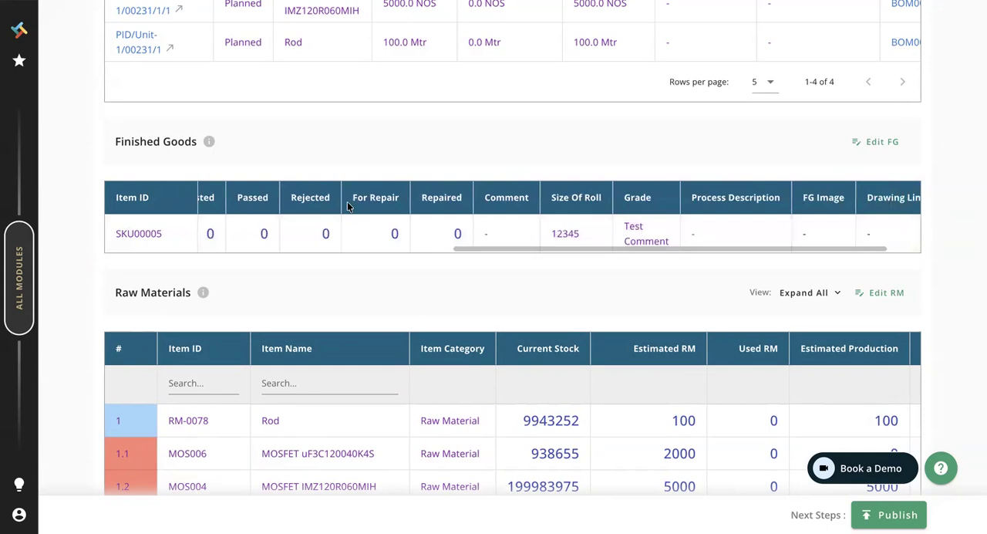
click(901, 233)
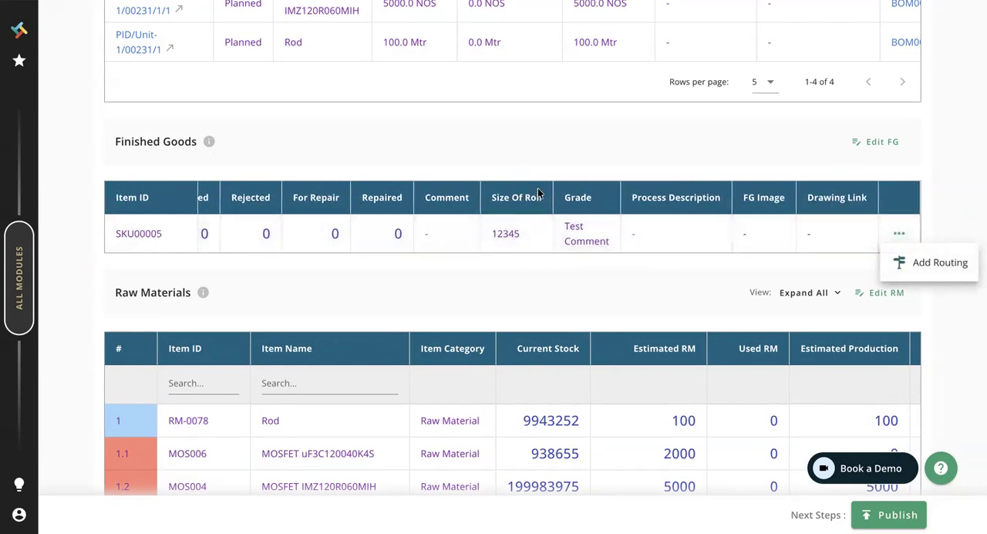
click(922, 259)
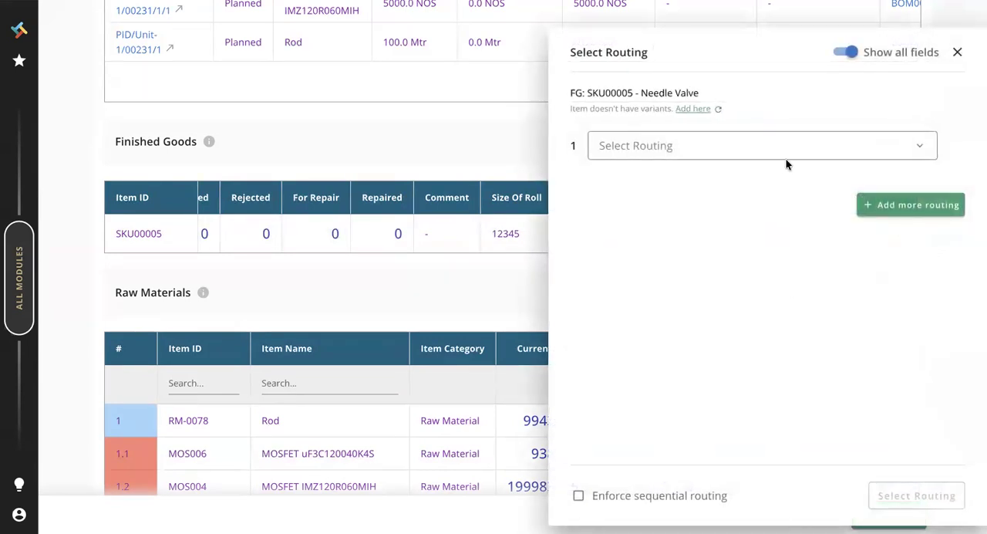
click(744, 148)
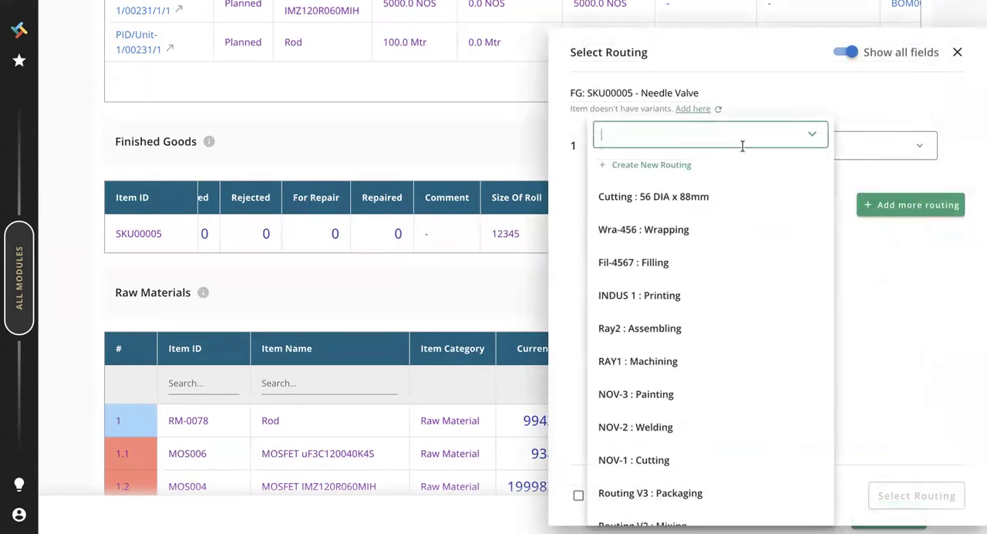
click(645, 196)
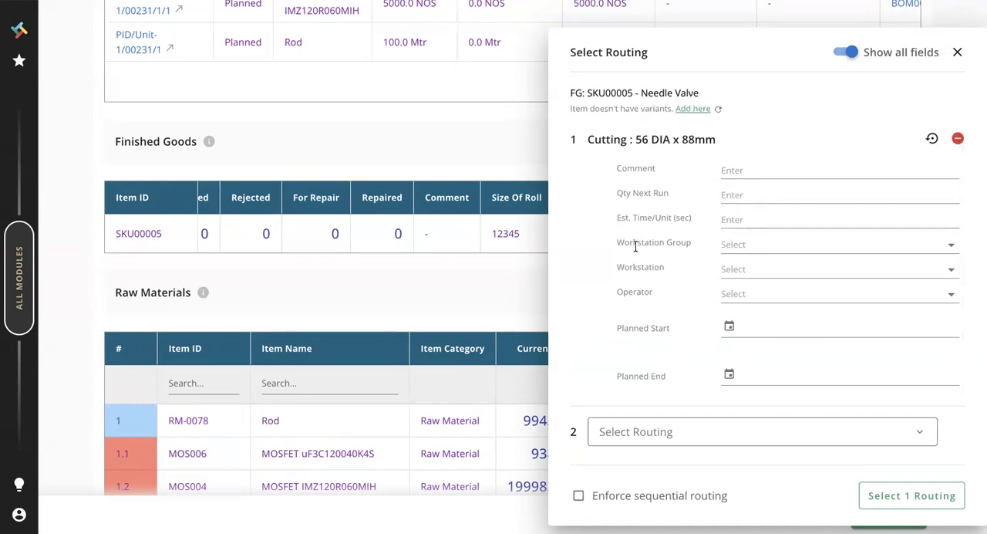
click(760, 245)
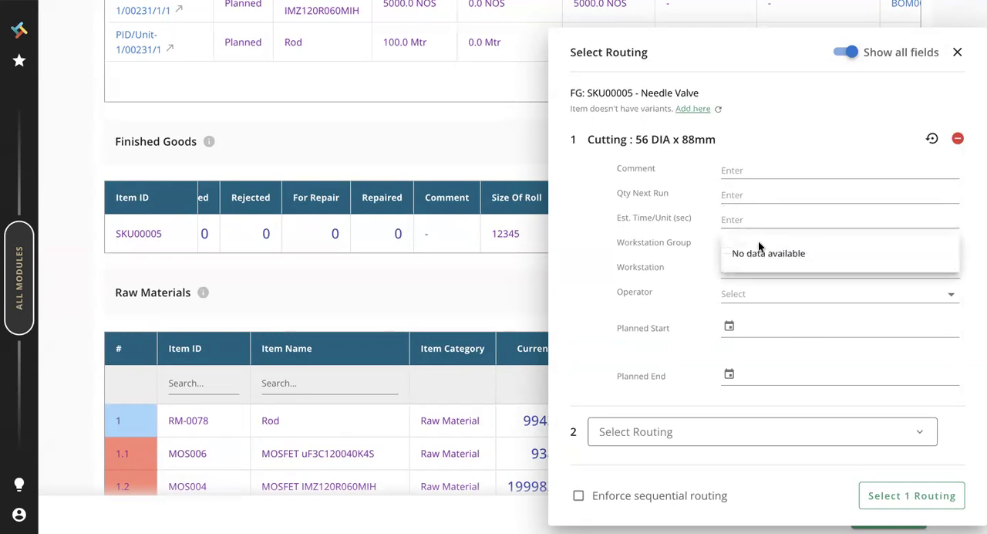
click(652, 297)
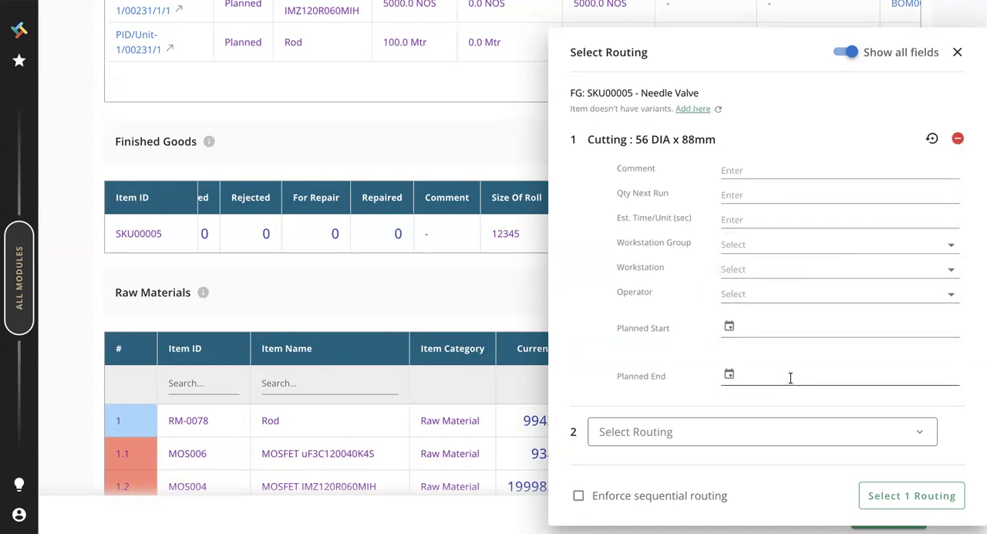
- Choose RAY1 : Machining as the second routing for the Needle Valve, review both routings' fields, and discard the selection
scroll(789, 378, down, 1)
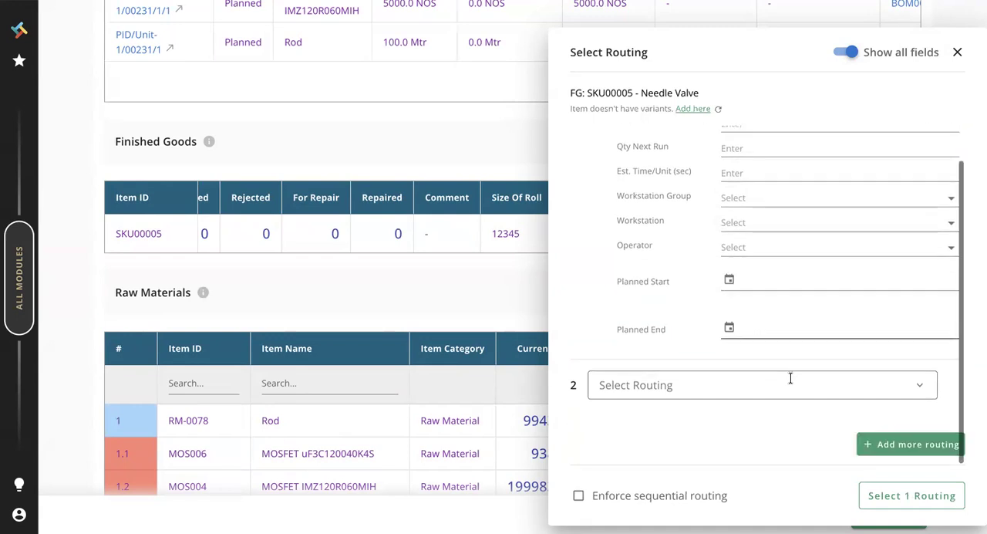
click(717, 402)
click(650, 360)
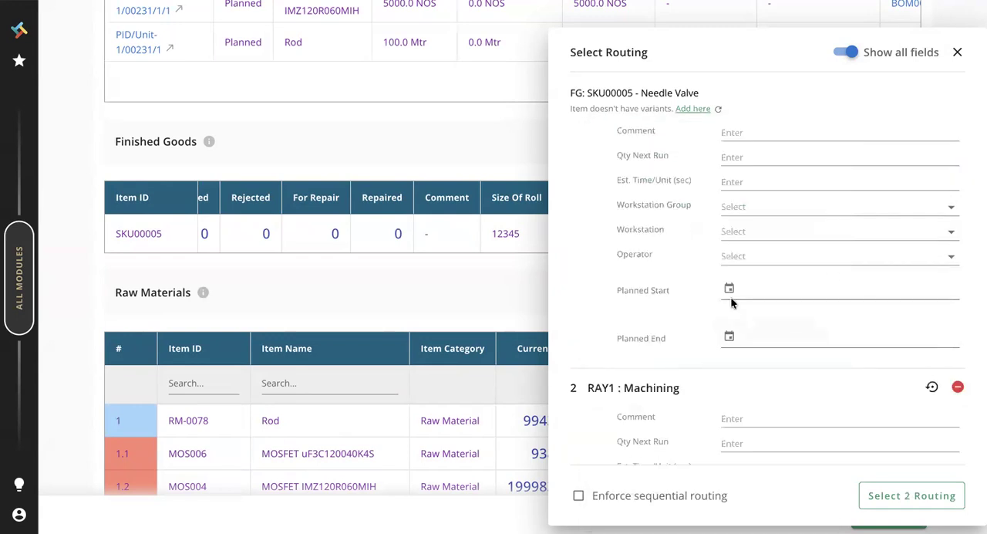
scroll(688, 347, down, 5)
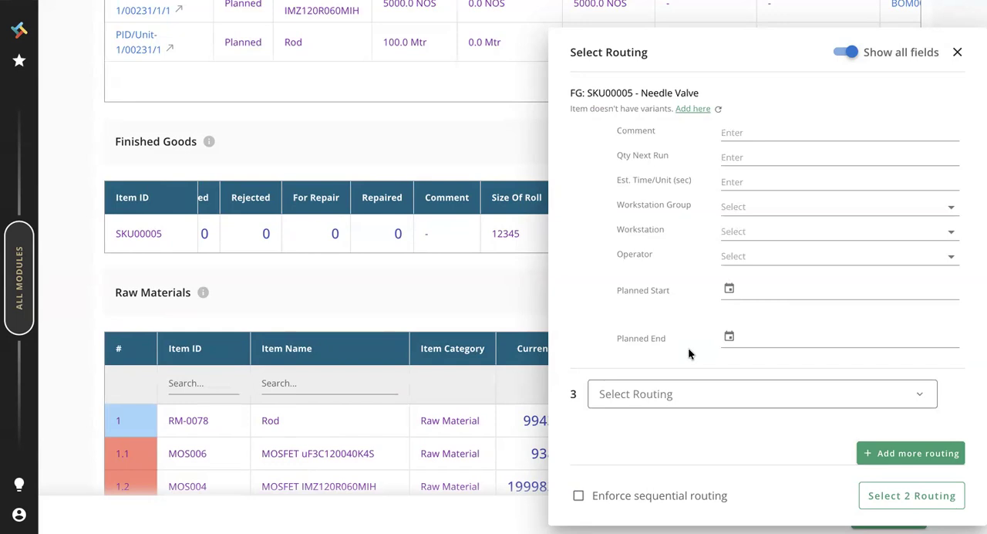
scroll(688, 347, up, 5)
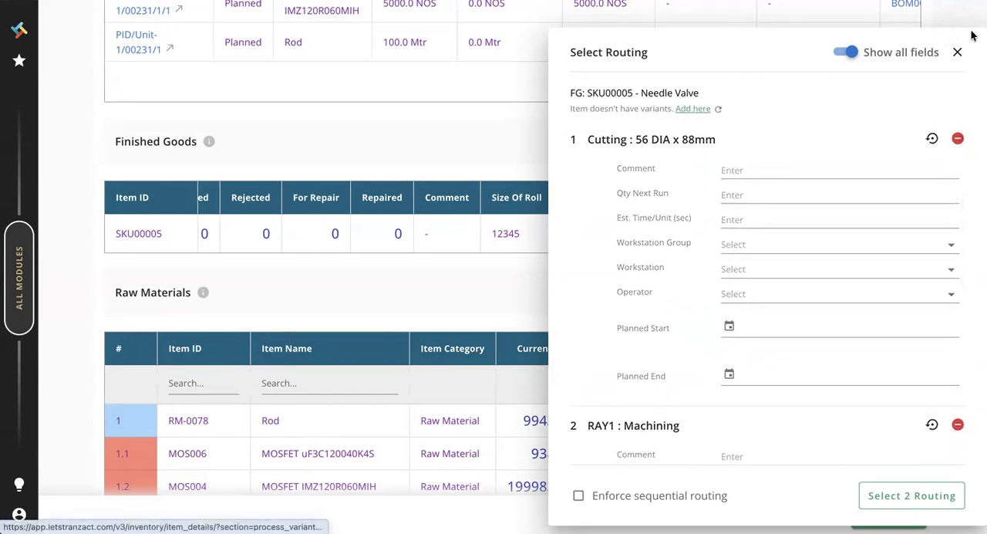
click(958, 53)
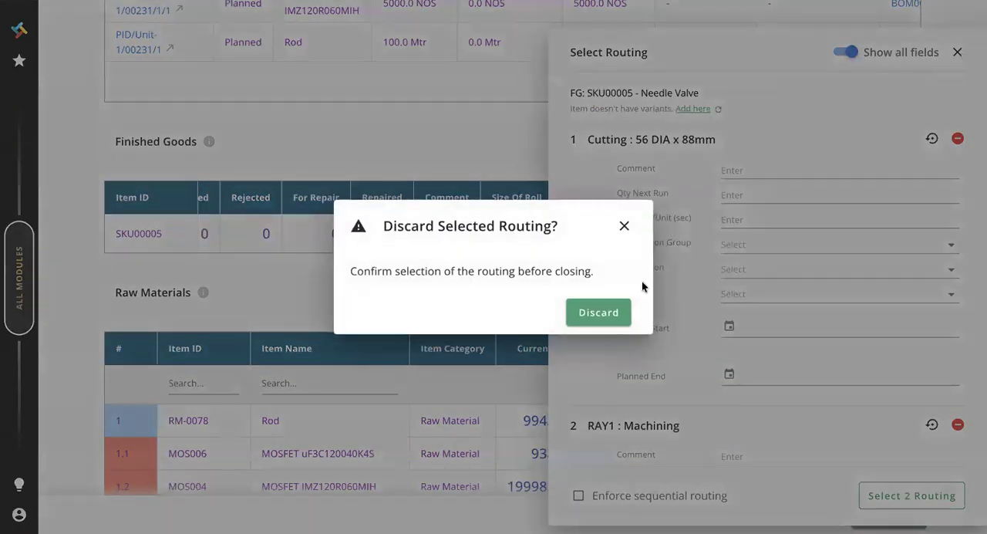
click(600, 311)
- Start adding a routing to raw material RM-0078 Rod
scroll(656, 365, down, 3)
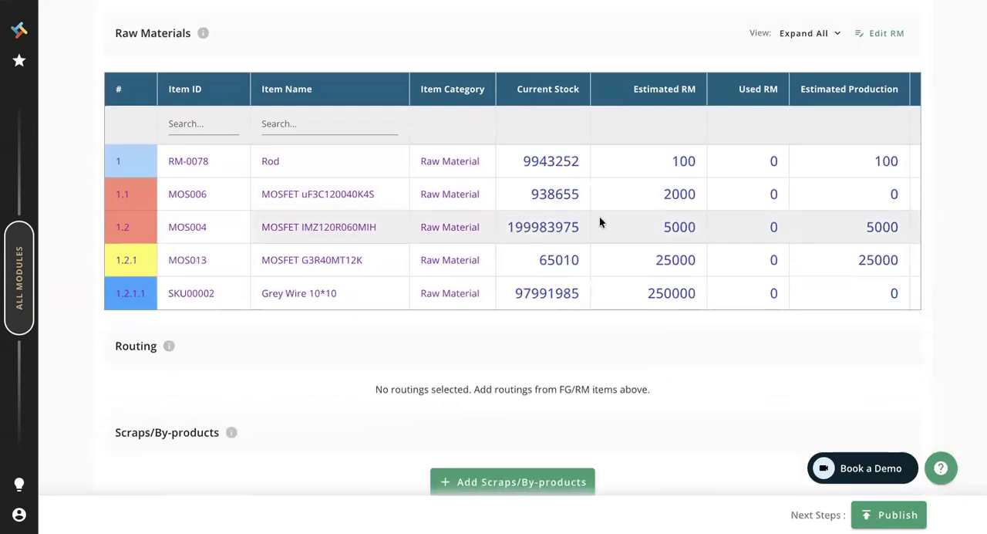
scroll(600, 221, right, 5)
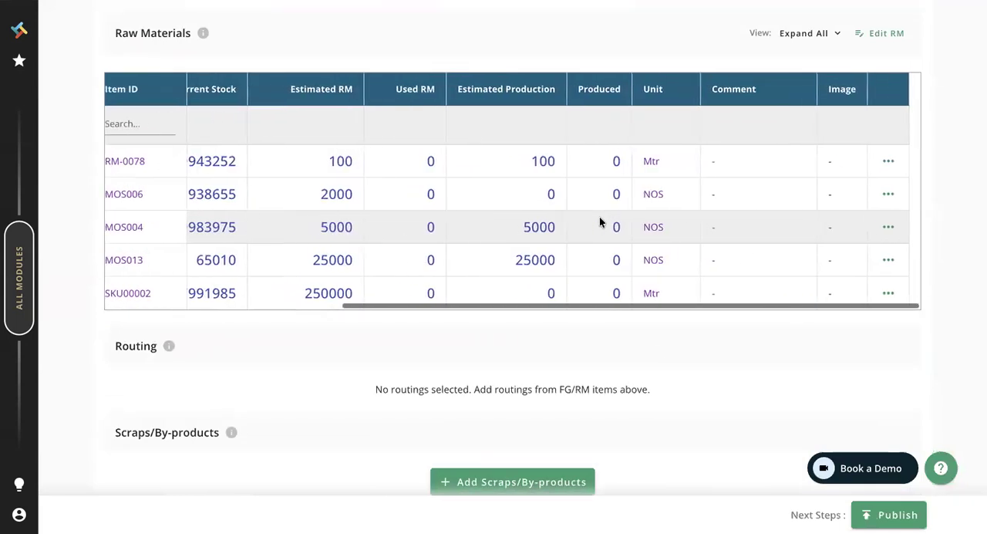
click(900, 161)
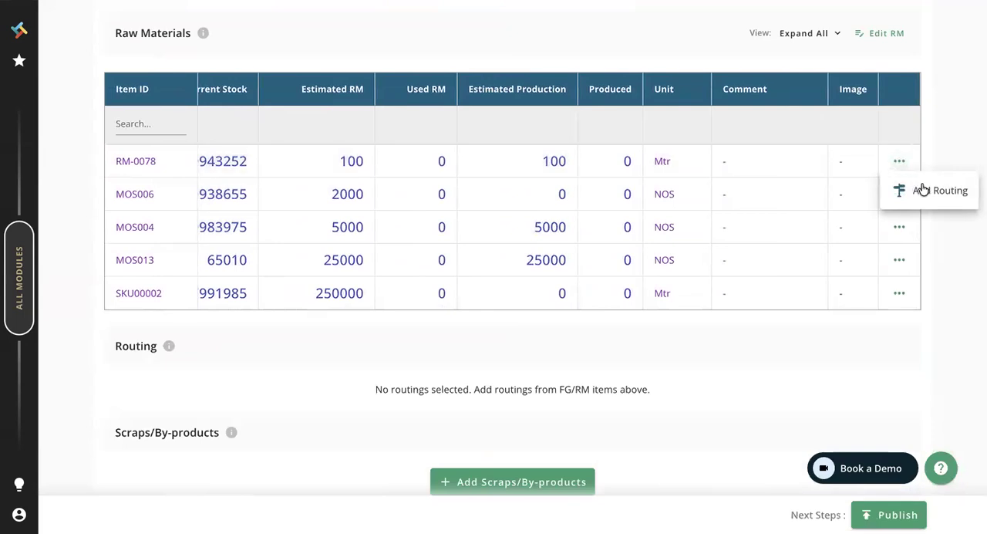
click(923, 189)
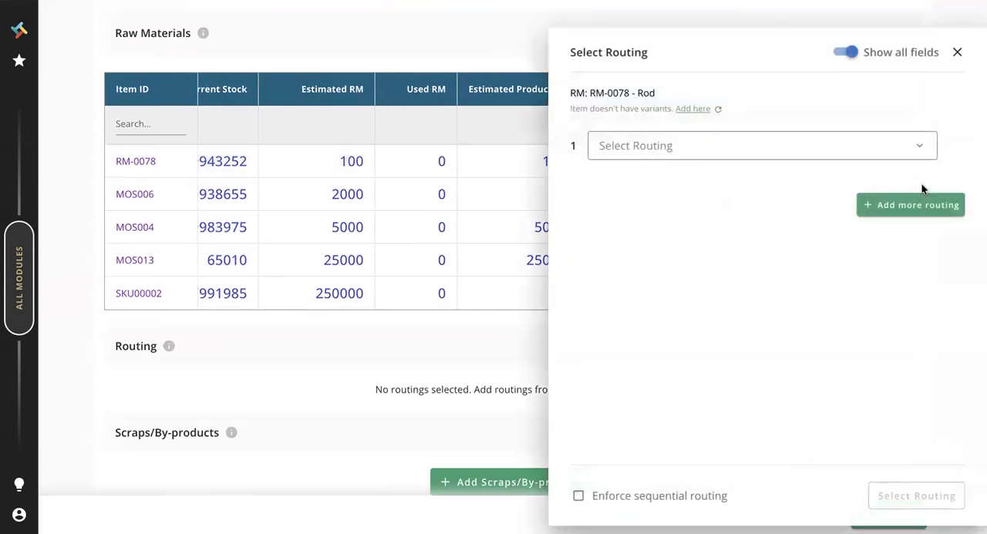